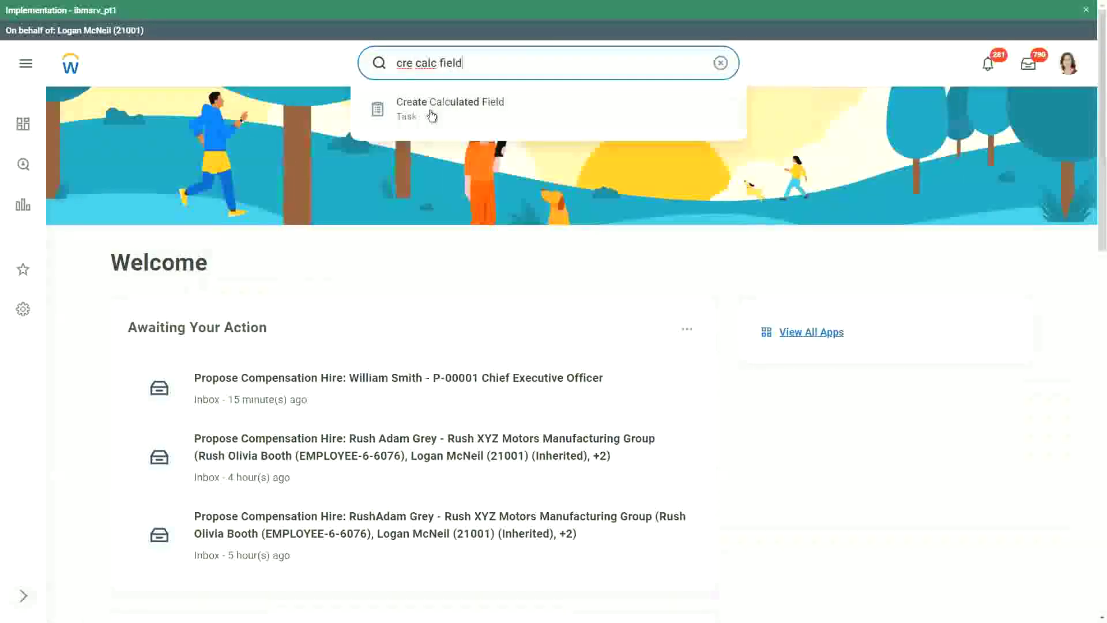
# - Start a new calculated field and name it CF-WW-Eval Exp-Test
pyautogui.click(431, 115)
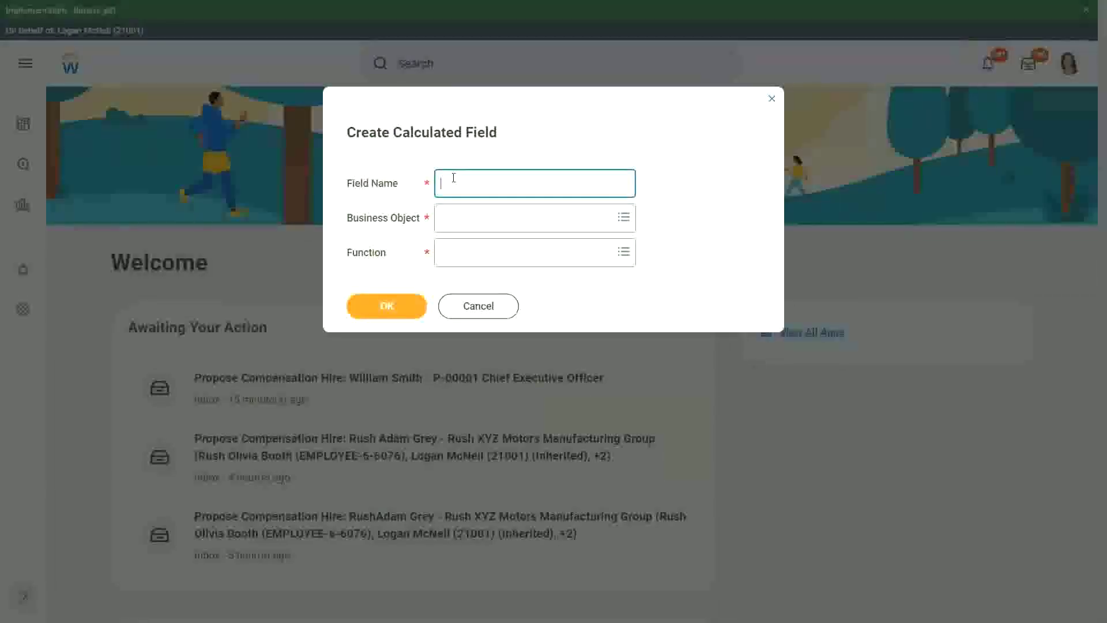
pyautogui.write('CF-WW-Eva')
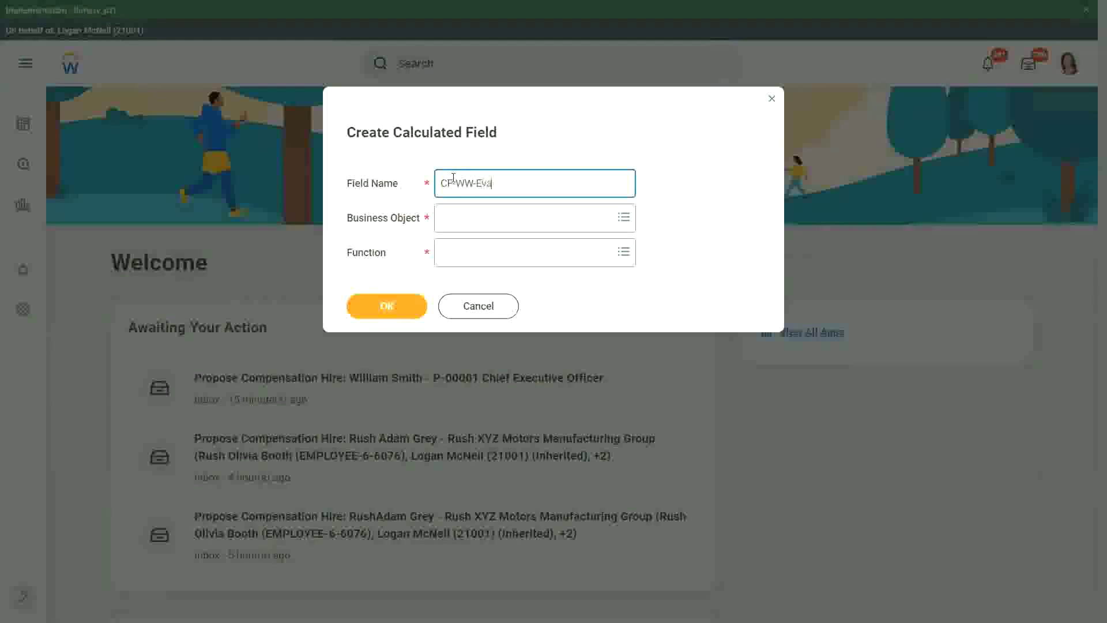
pyautogui.write('l Exp -')
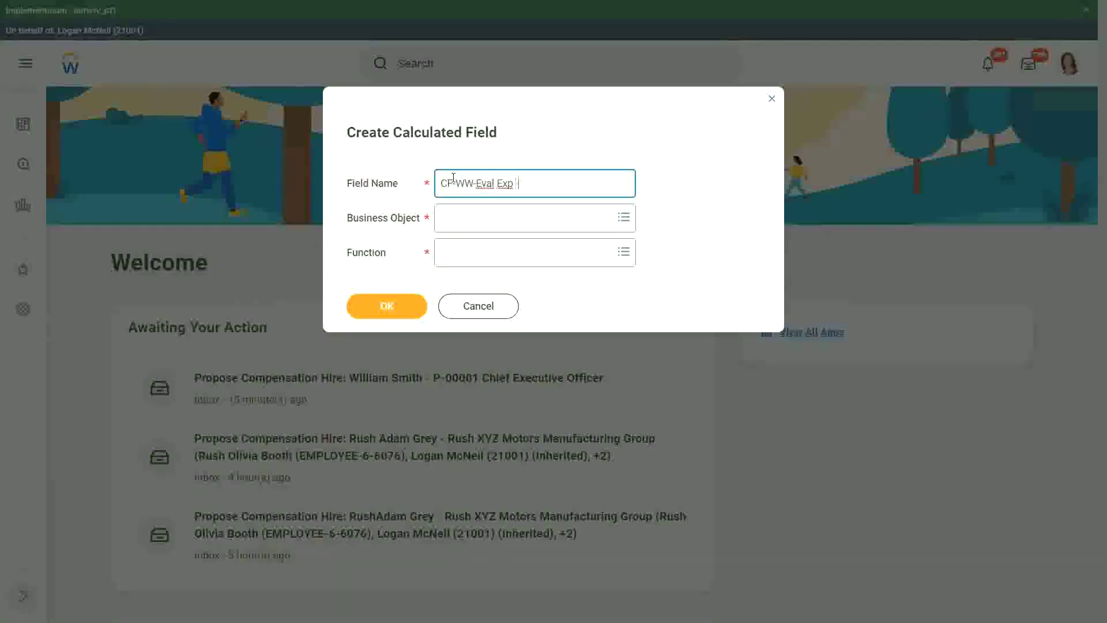
pyautogui.press('BackSpace')
pyautogui.press('BackSpace')
pyautogui.write('-Test')
pyautogui.press('Tab')
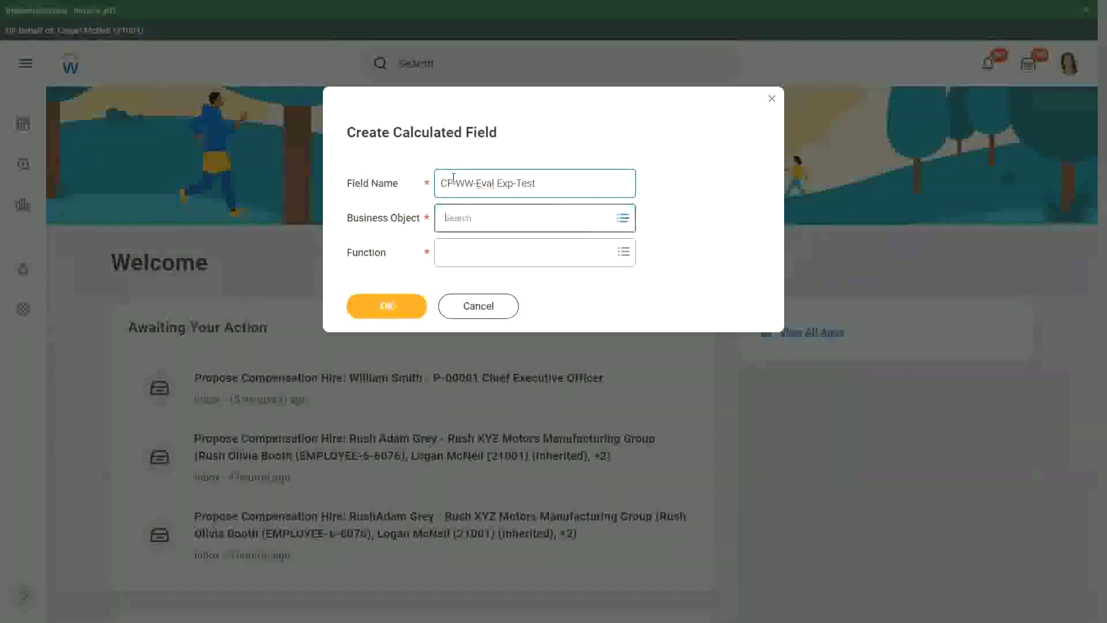
# - Set the business object to Worker and the function to Evaluate Expression, and continue to the field's calculation settings
pyautogui.write('worker')
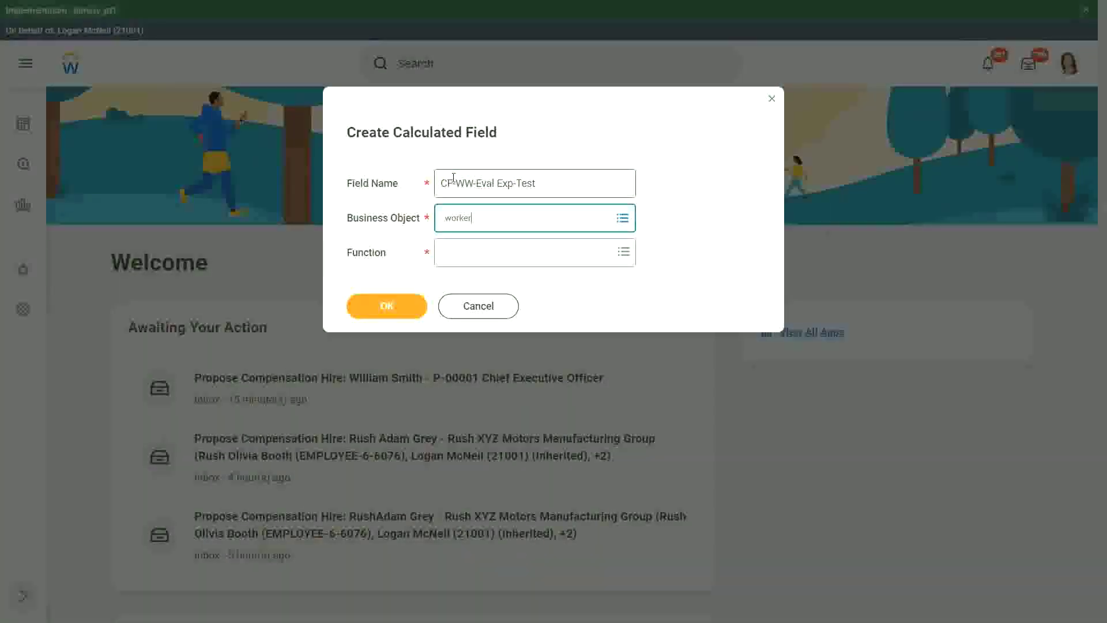
pyautogui.press('Return')
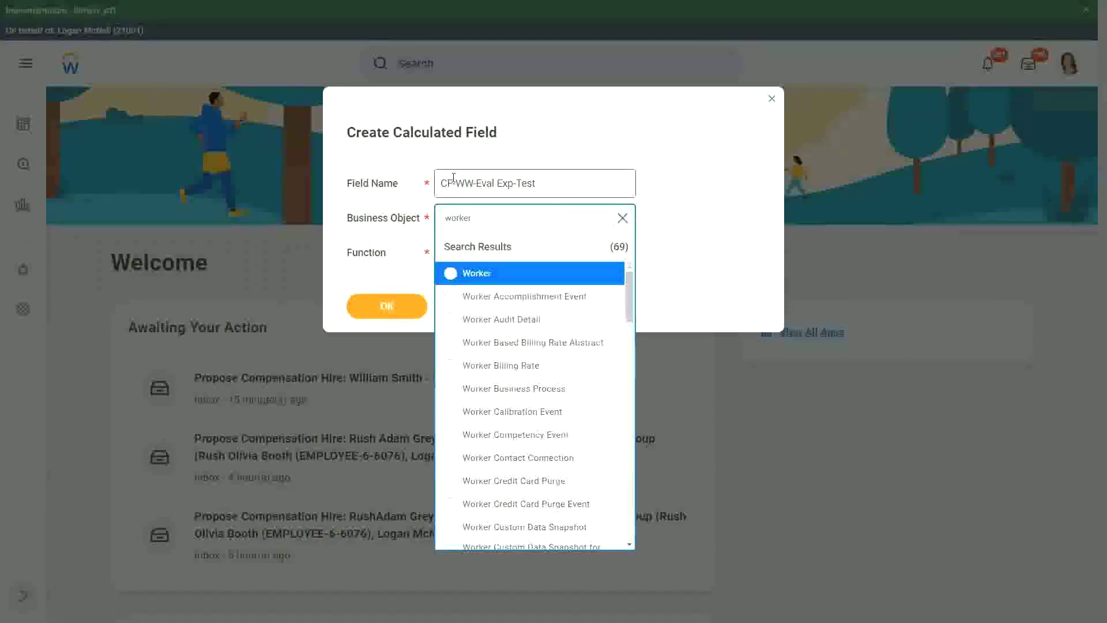
pyautogui.press('Return')
pyautogui.press('Tab')
pyautogui.write('ag')
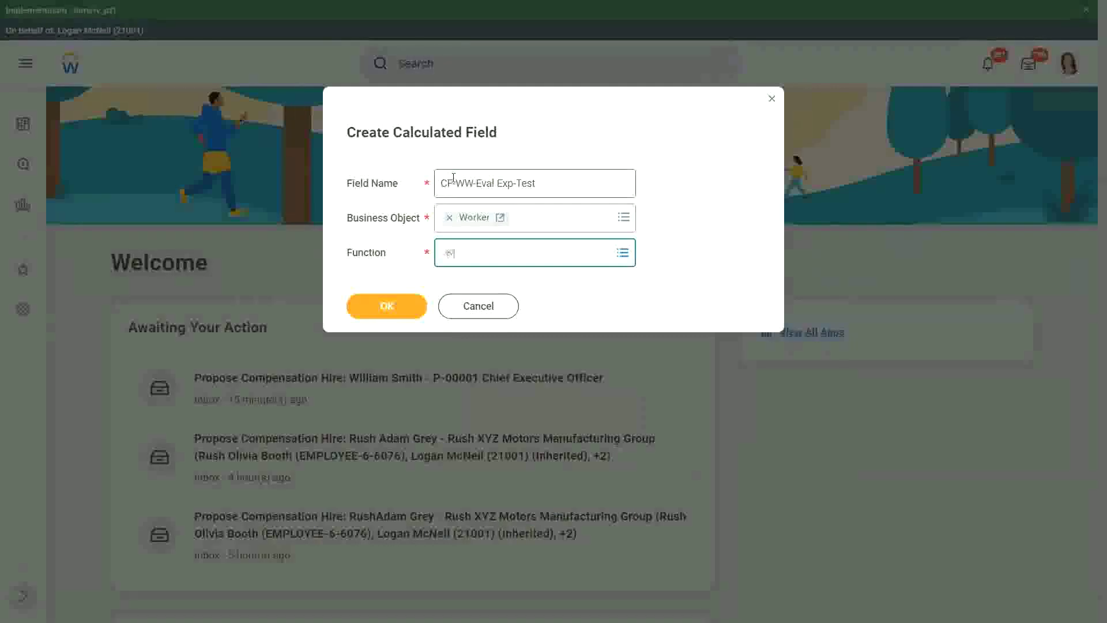
pyautogui.write('al exp')
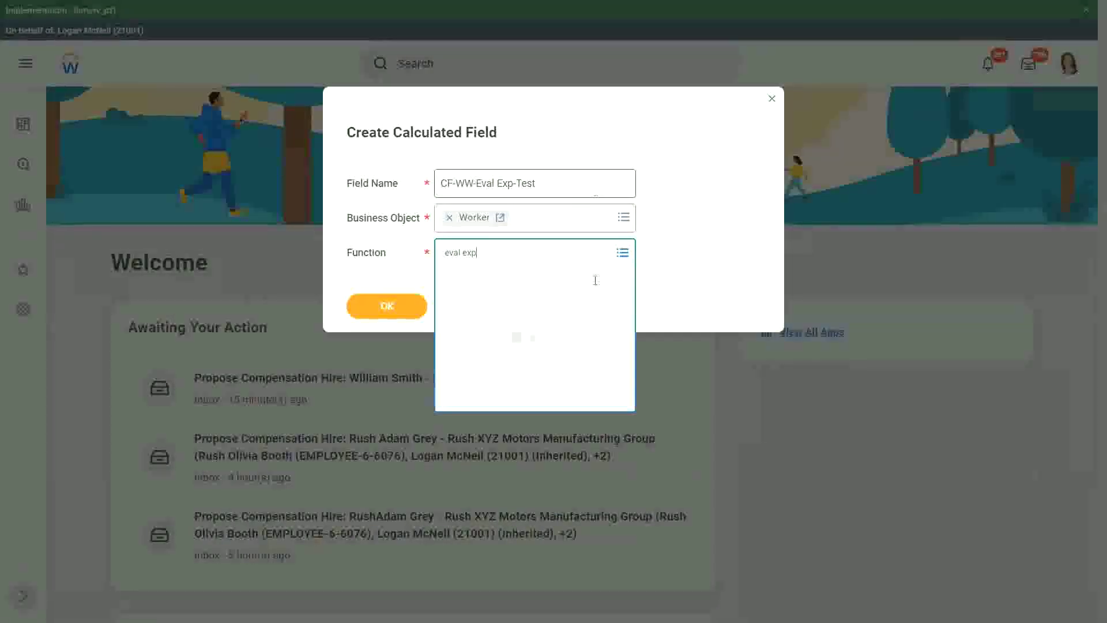
pyautogui.press('Return')
pyautogui.click(470, 307)
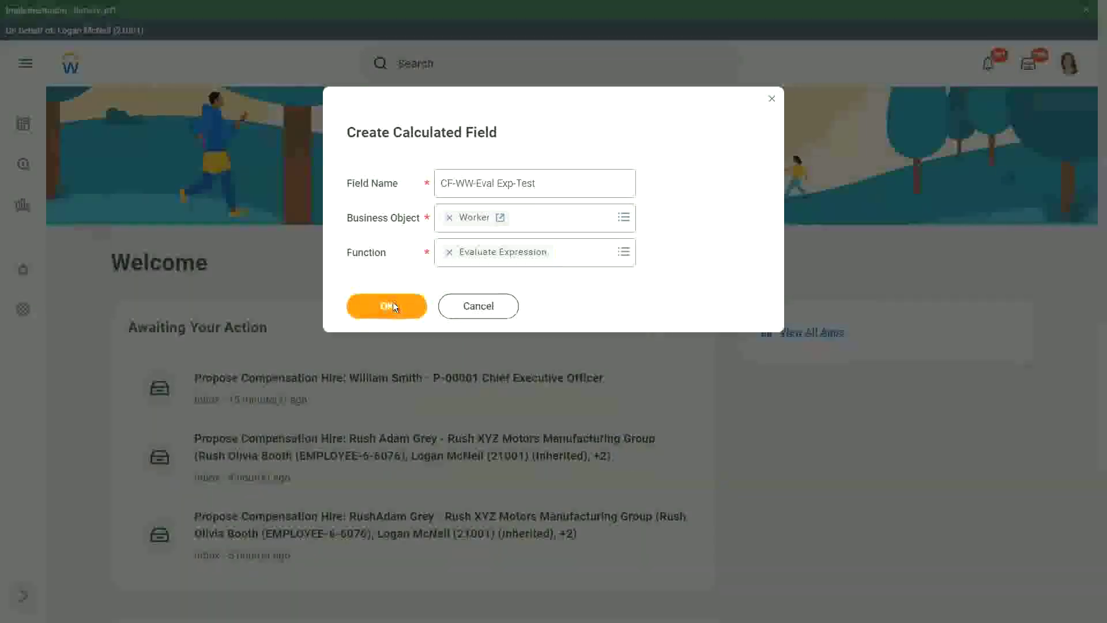
pyautogui.click(393, 304)
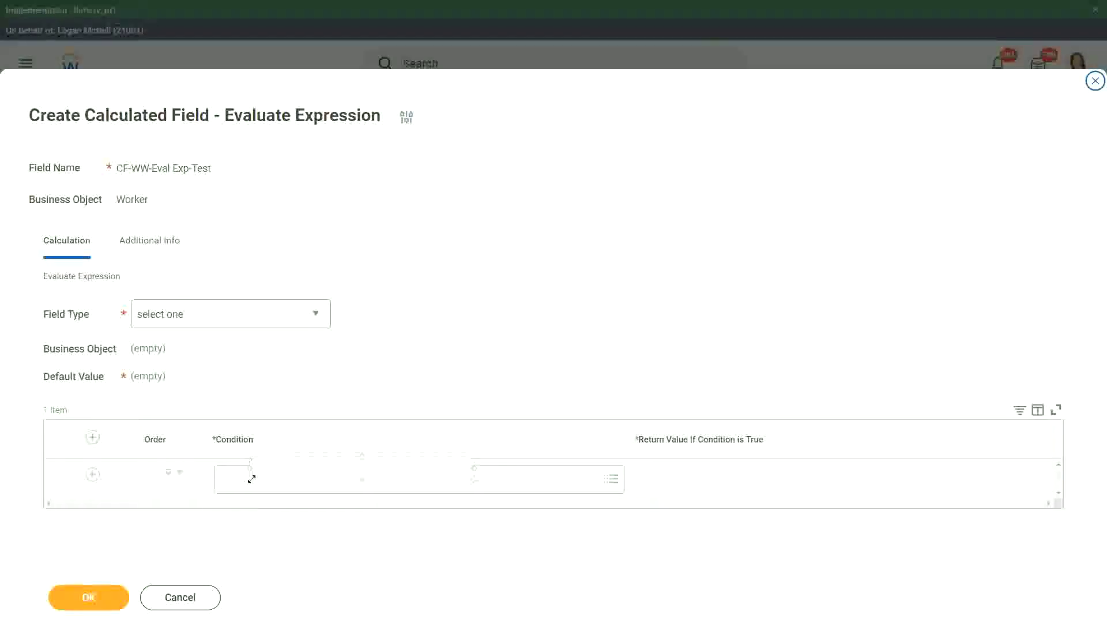
# - Annotate the Condition cell in the first row with the text "Boolean or a T/F field"
pyautogui.moveTo(284, 454); pyautogui.dragTo(254, 465)
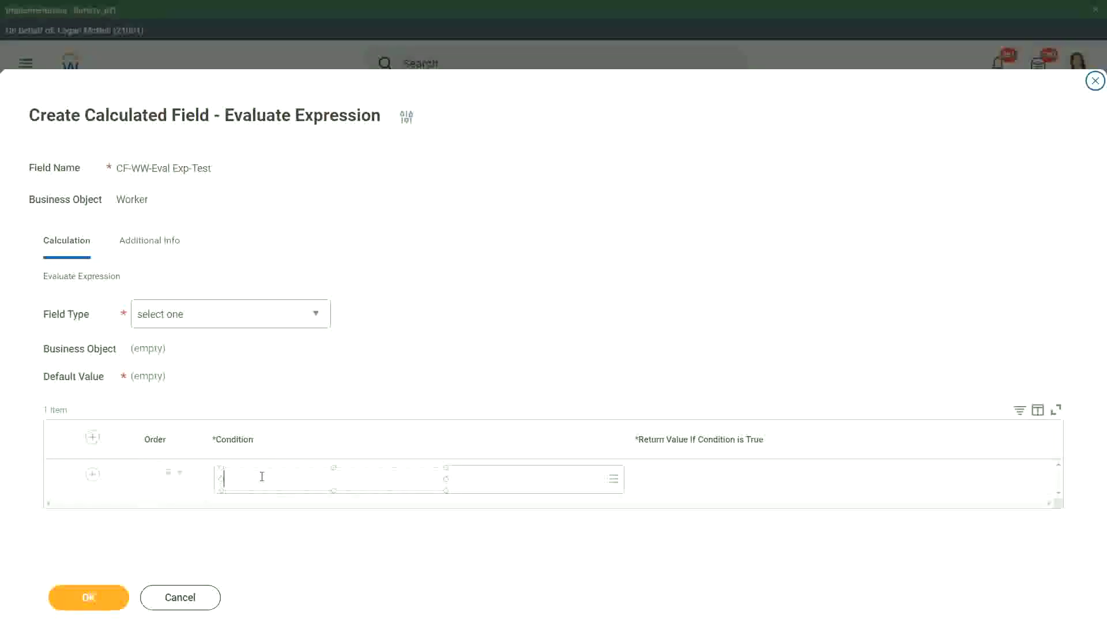
pyautogui.write('Boo')
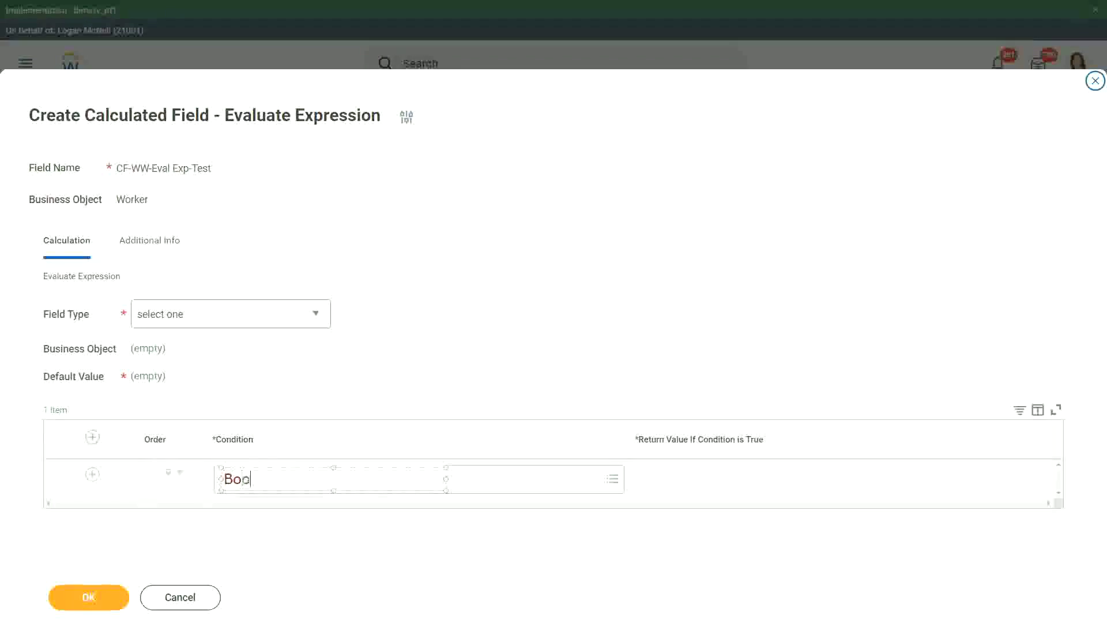
pyautogui.write('lean or a T/F')
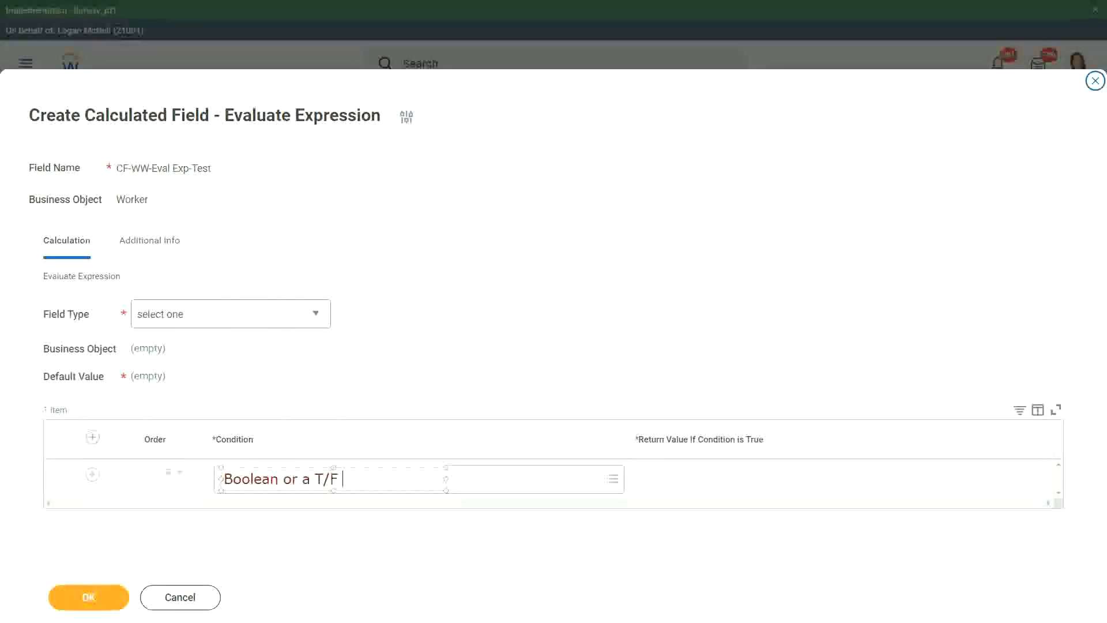
pyautogui.write(' field')
pyautogui.click(388, 364)
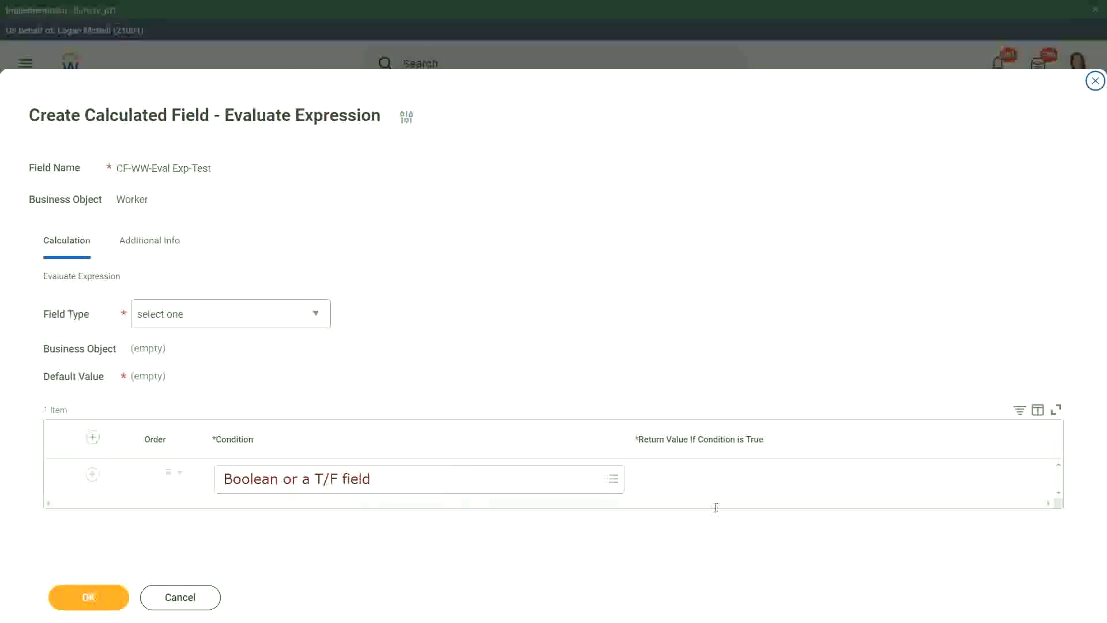
# - Annotate the return value cell with "Another Calc Field that gives the result" and widen the note to fit one line
pyautogui.click(639, 481)
pyautogui.write('Another Calc Field')
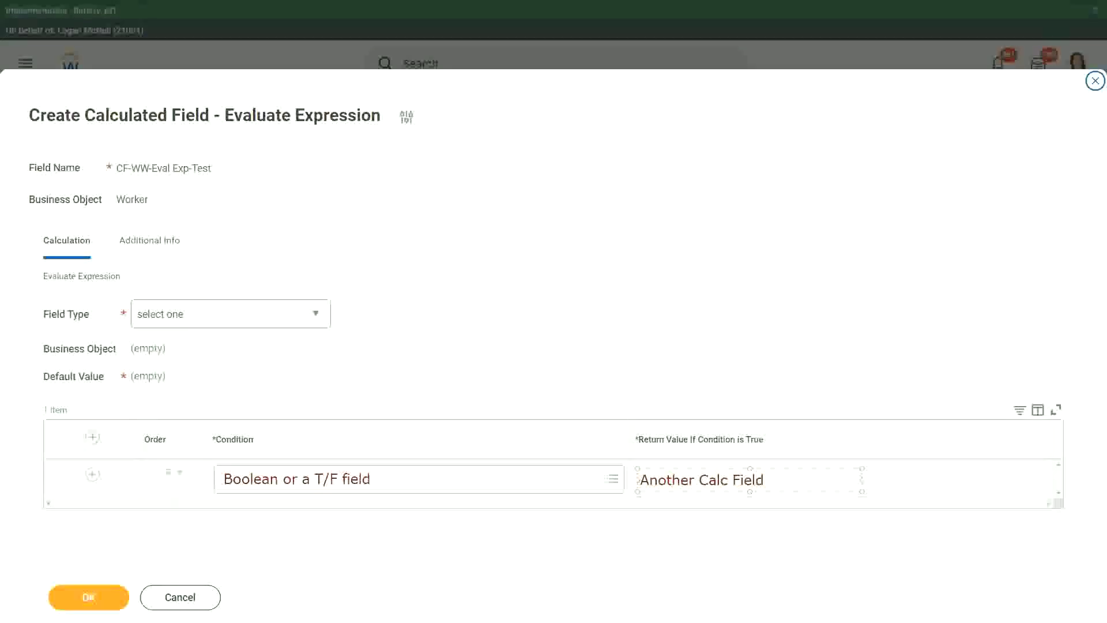
pyautogui.write(' that gives the result')
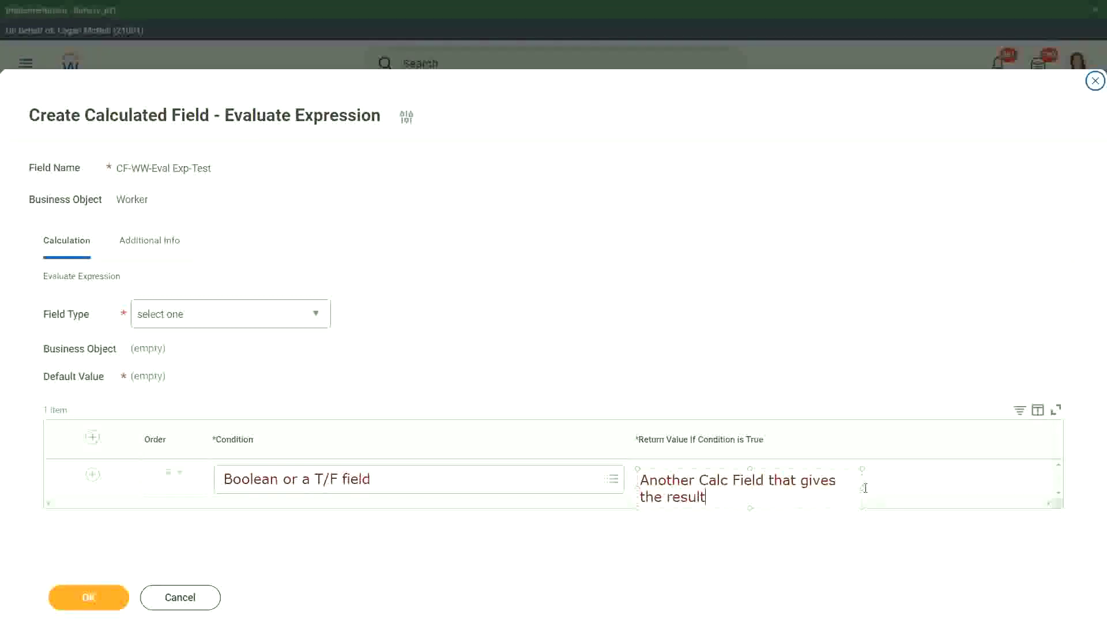
pyautogui.moveTo(865, 488); pyautogui.dragTo(976, 477)
pyautogui.click(621, 531)
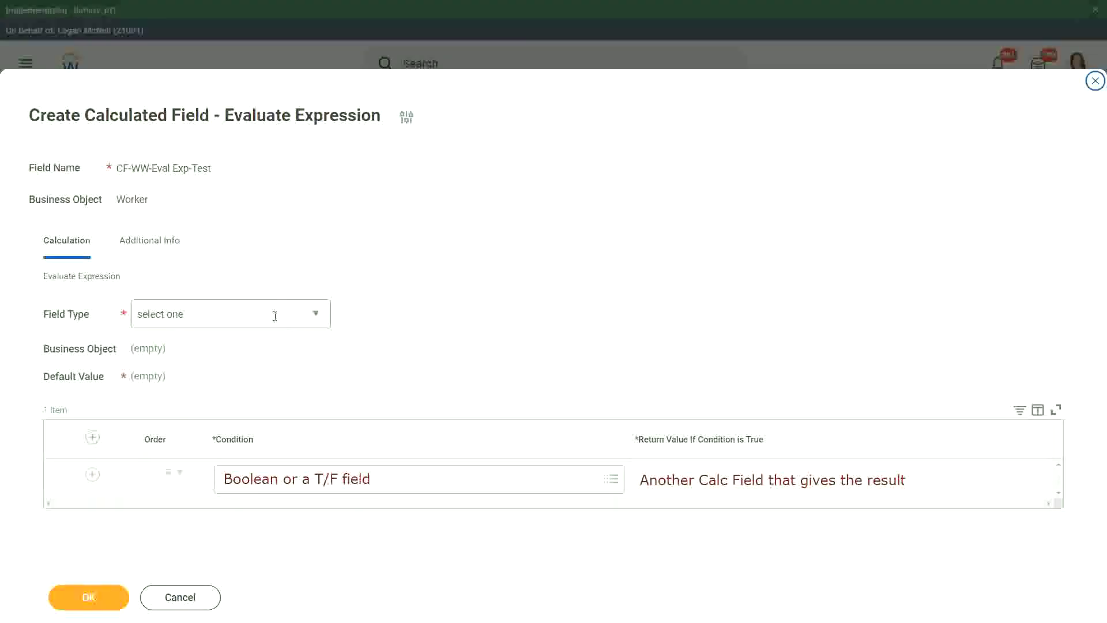
# - Set the calculated field's Field Type to Text
pyautogui.click(317, 312)
pyautogui.click(317, 312)
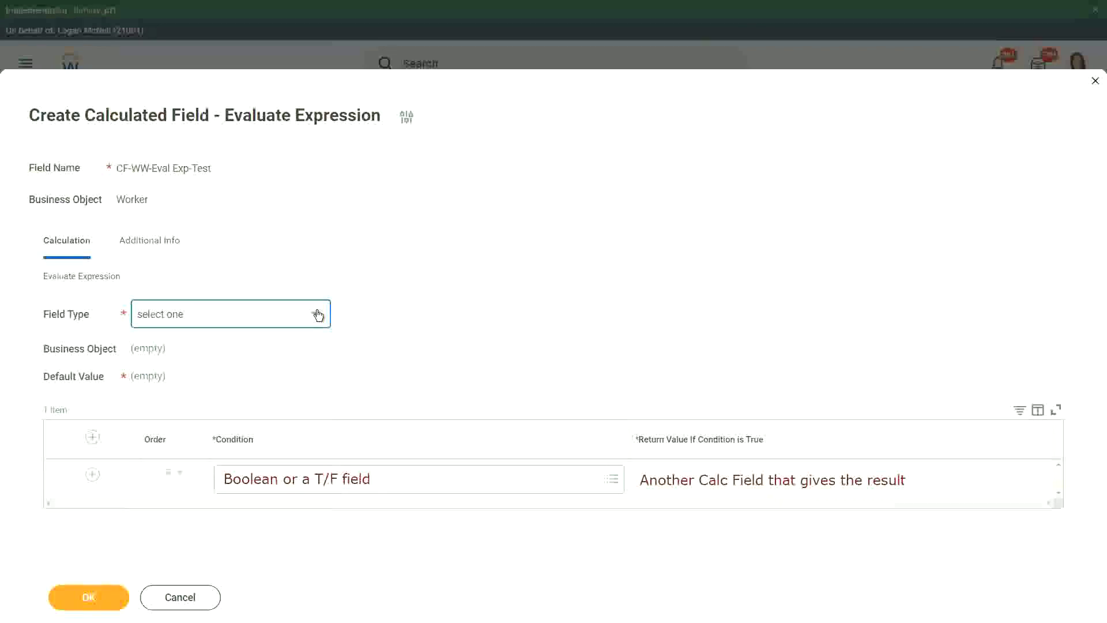
pyautogui.click(317, 314)
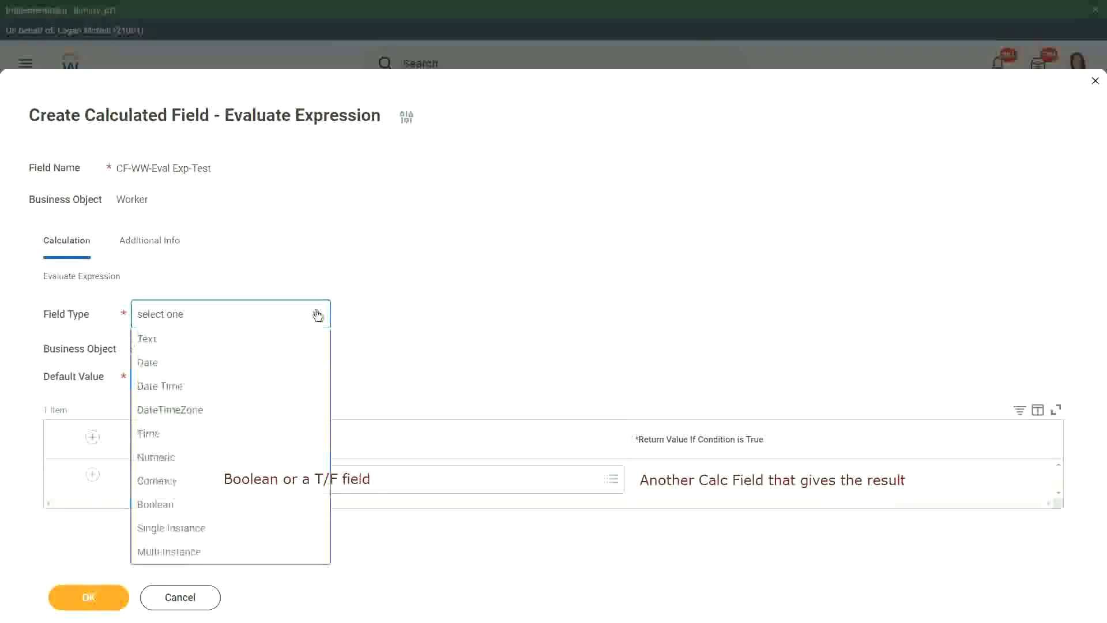
pyautogui.click(157, 368)
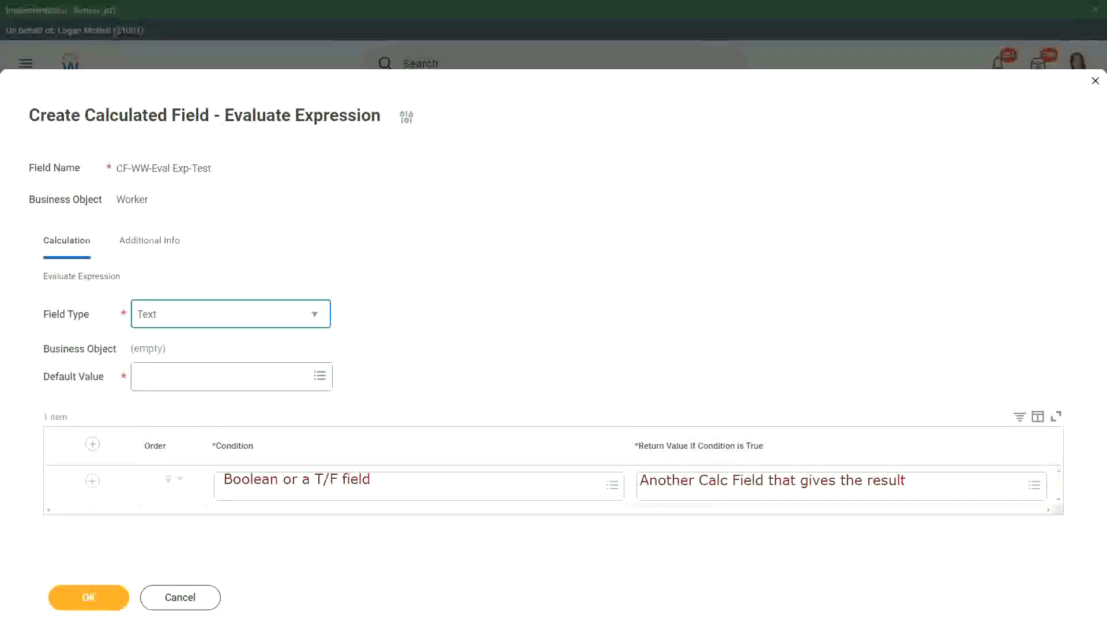
# - Annotate the Default Value field with "Some Default Value" and adjust the note's position inside the box
pyautogui.click(149, 376)
pyautogui.write('S')
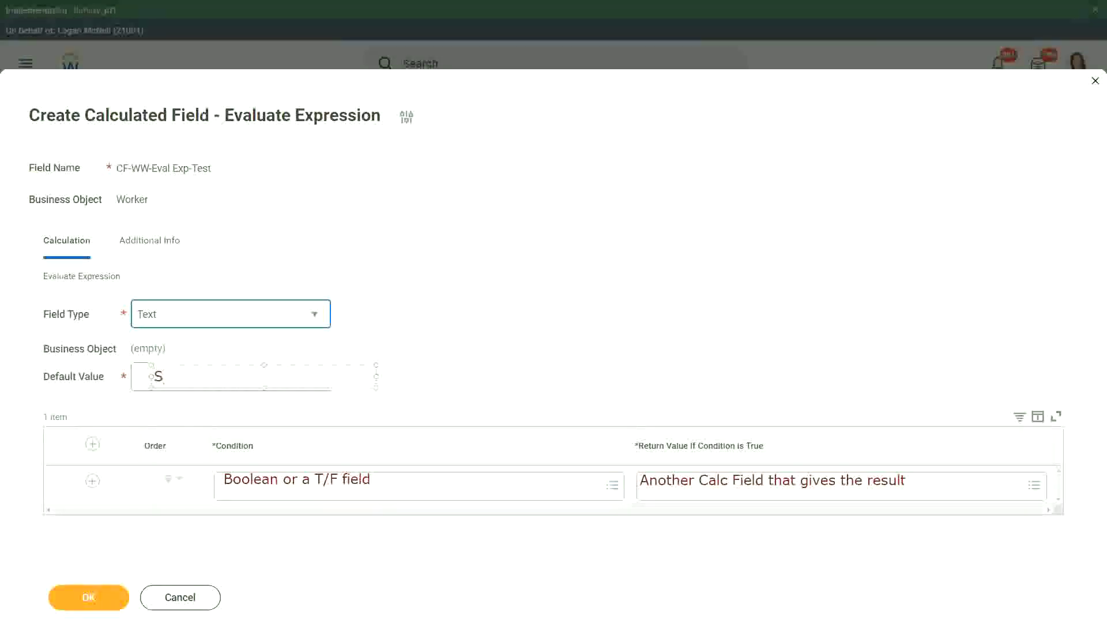
pyautogui.write('ome De')
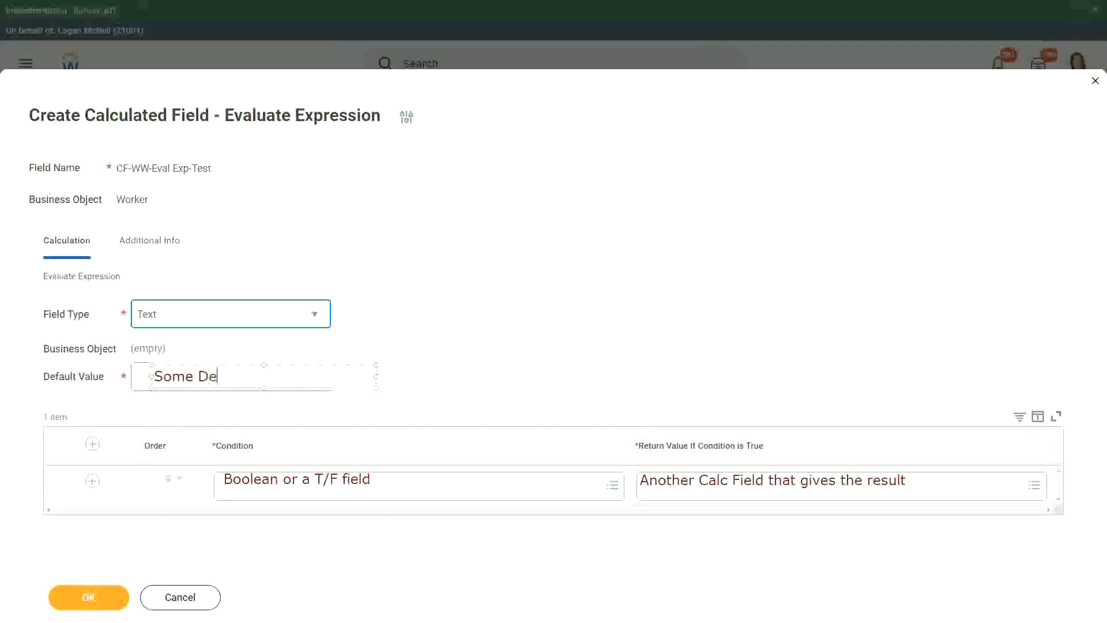
pyautogui.write('fault Value')
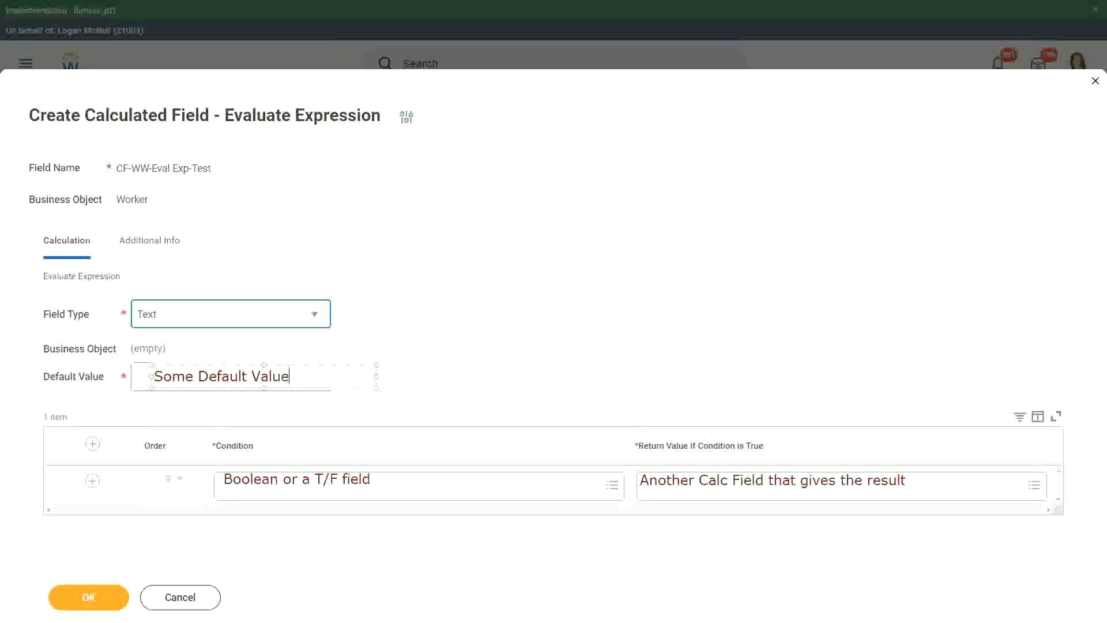
pyautogui.moveTo(274, 365); pyautogui.dragTo(268, 364)
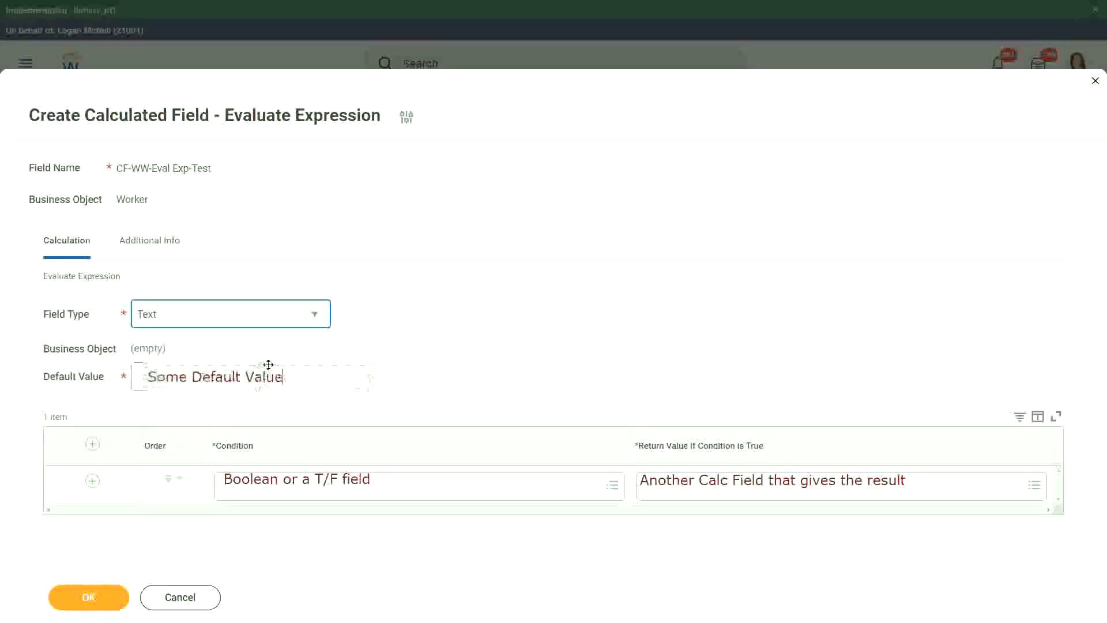
pyautogui.click(458, 365)
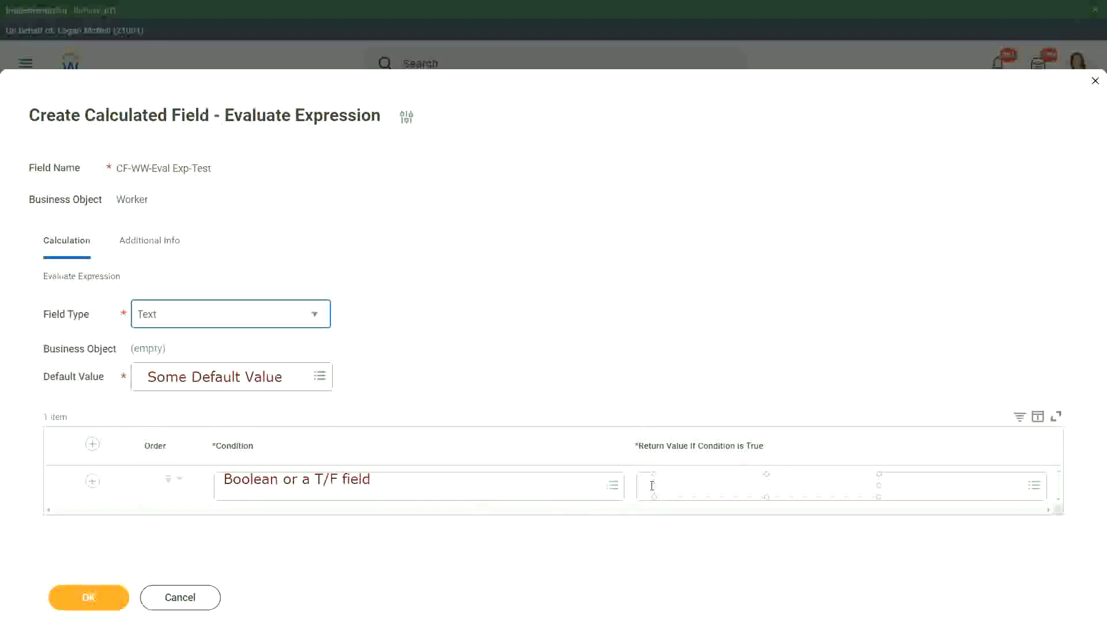
# - Annotate the return value cell with "Type in the value that you want in the output", widened to one line
pyautogui.write('Type in the value that you ')
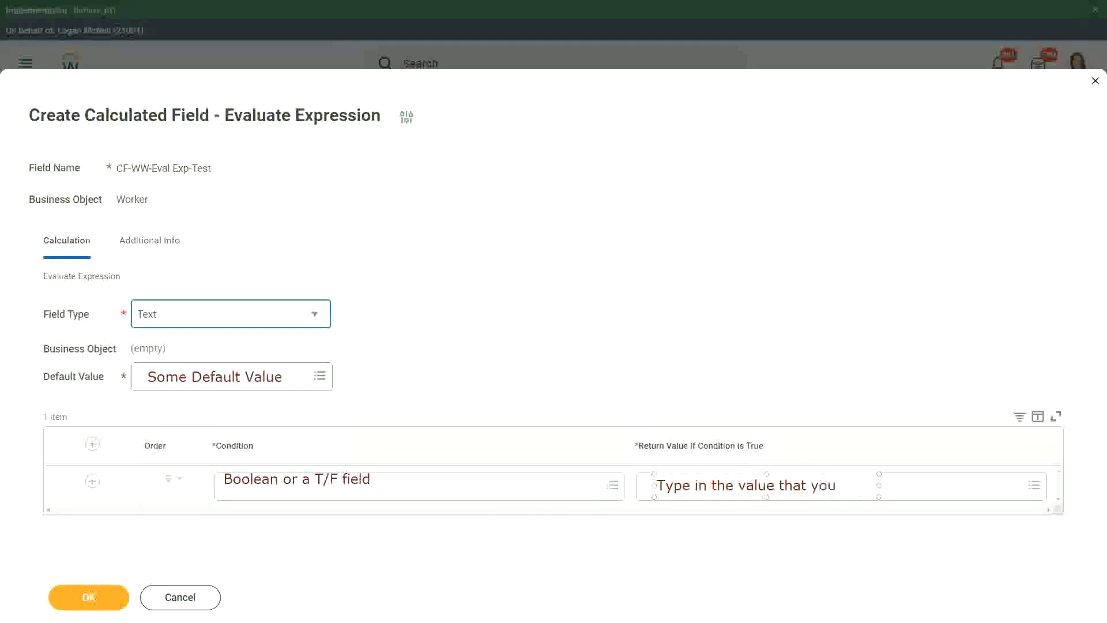
pyautogui.write('want in the o')
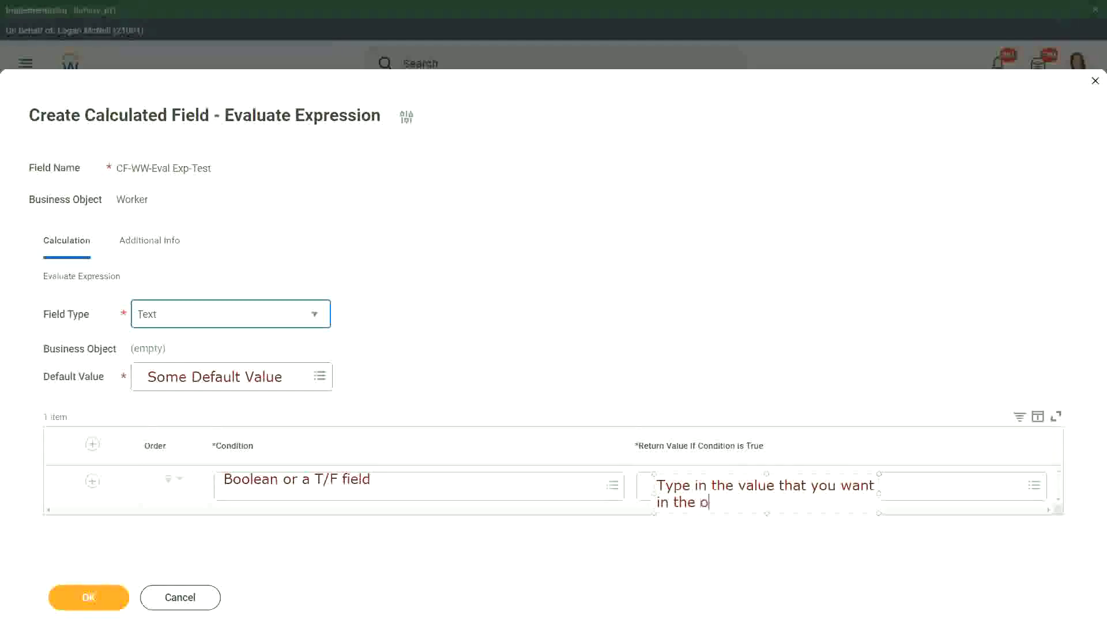
pyautogui.write('utput')
pyautogui.moveTo(880, 493); pyautogui.dragTo(1013, 492)
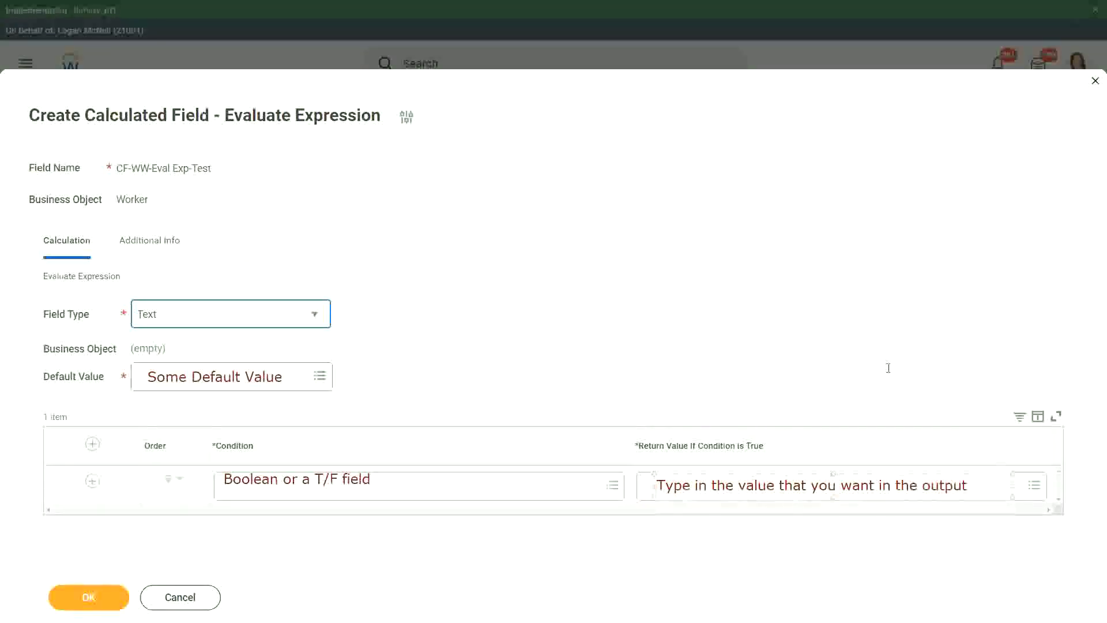
pyautogui.click(887, 367)
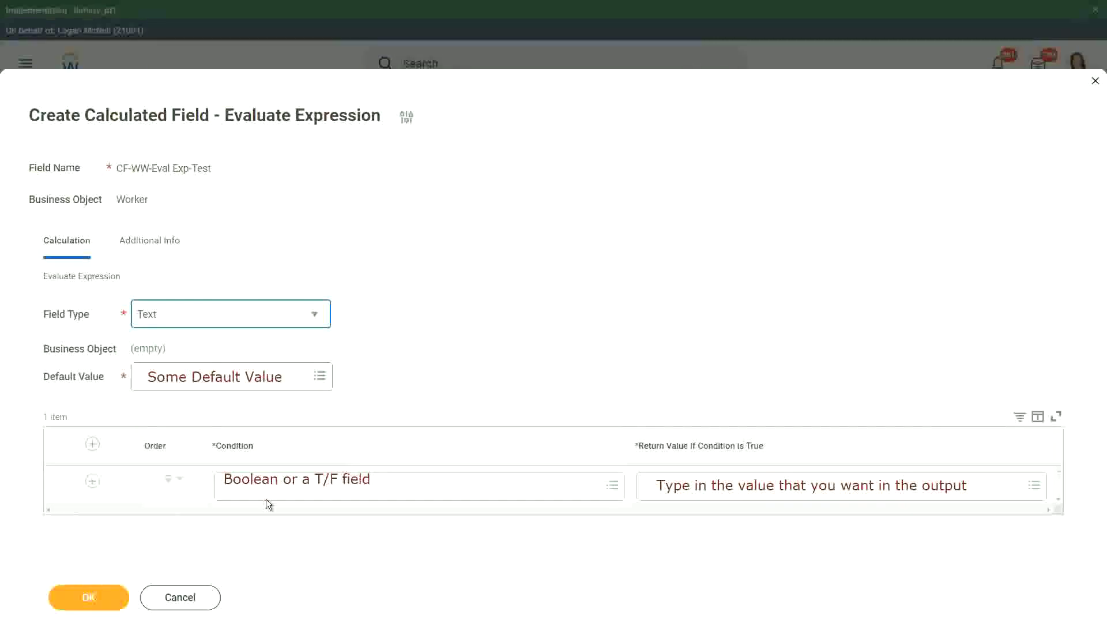
# - Cancel the calculated field, discard its changes, and dismiss the Implementation banner on the home page
pyautogui.click(180, 600)
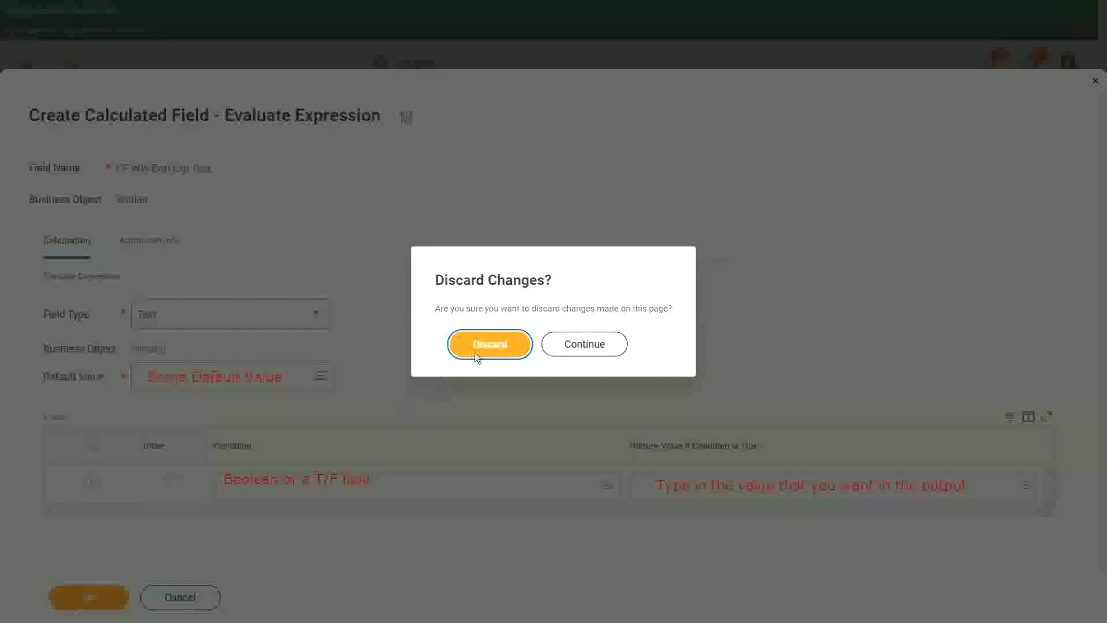
pyautogui.click(496, 344)
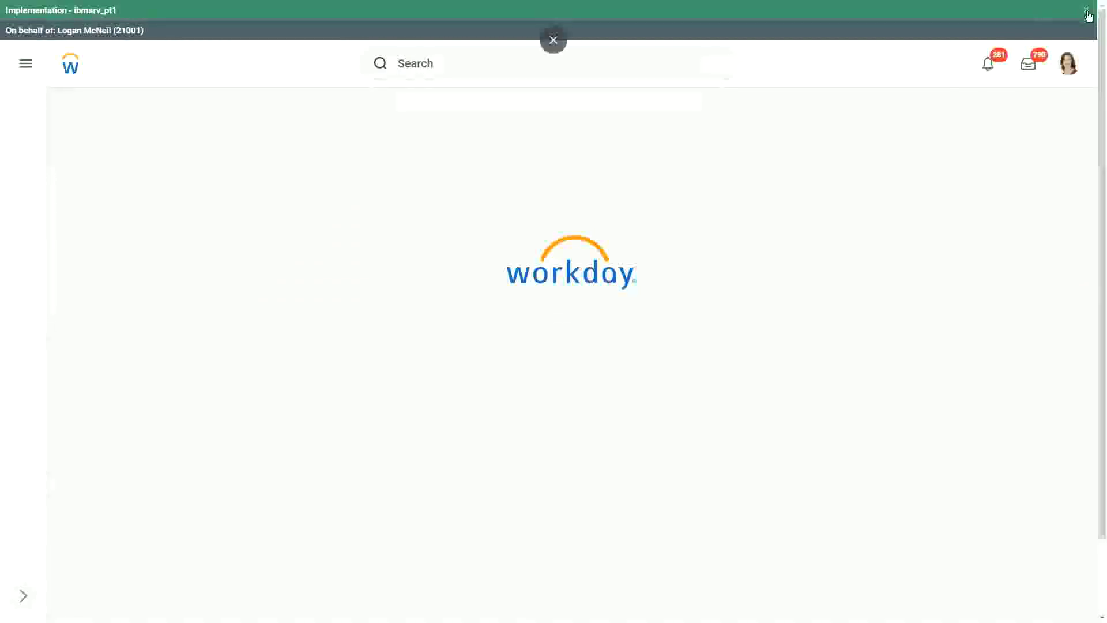
pyautogui.click(1086, 11)
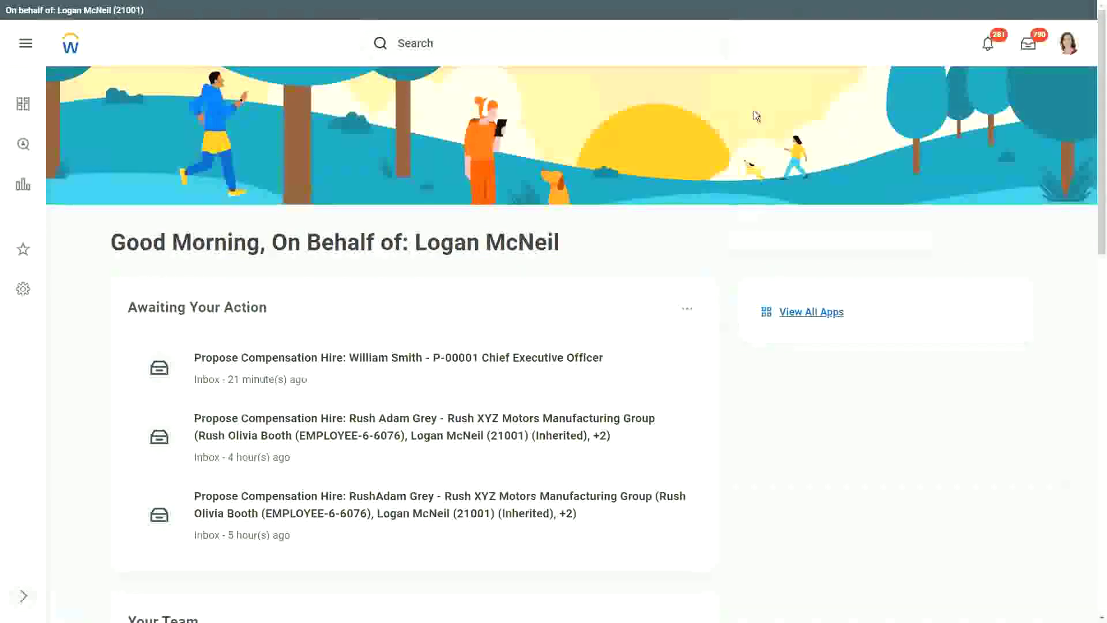
pyautogui.moveTo(7, 9)
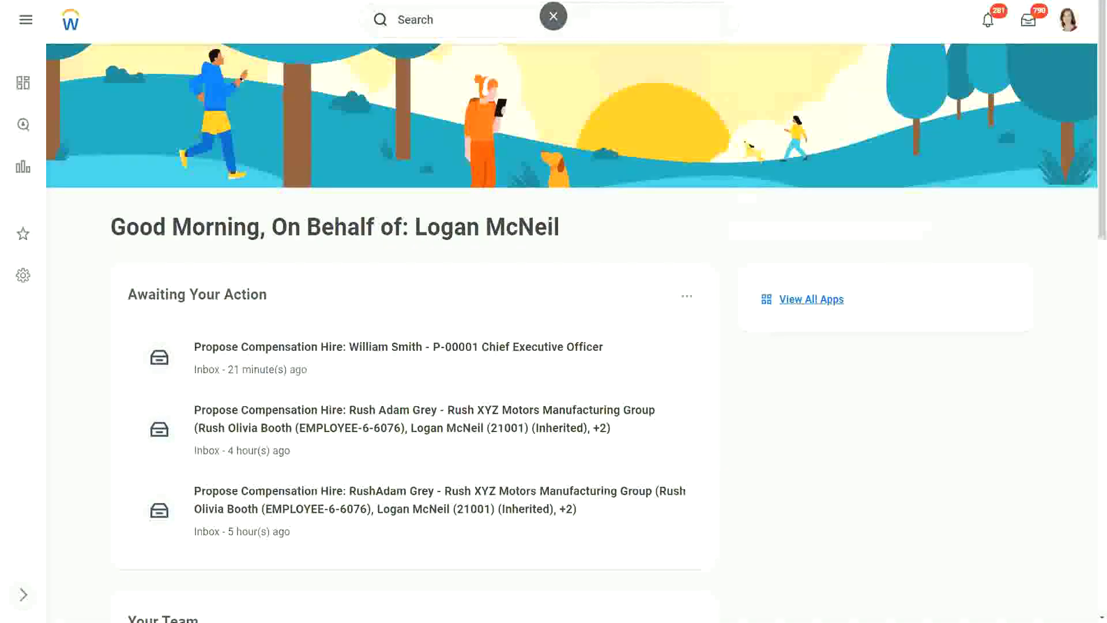